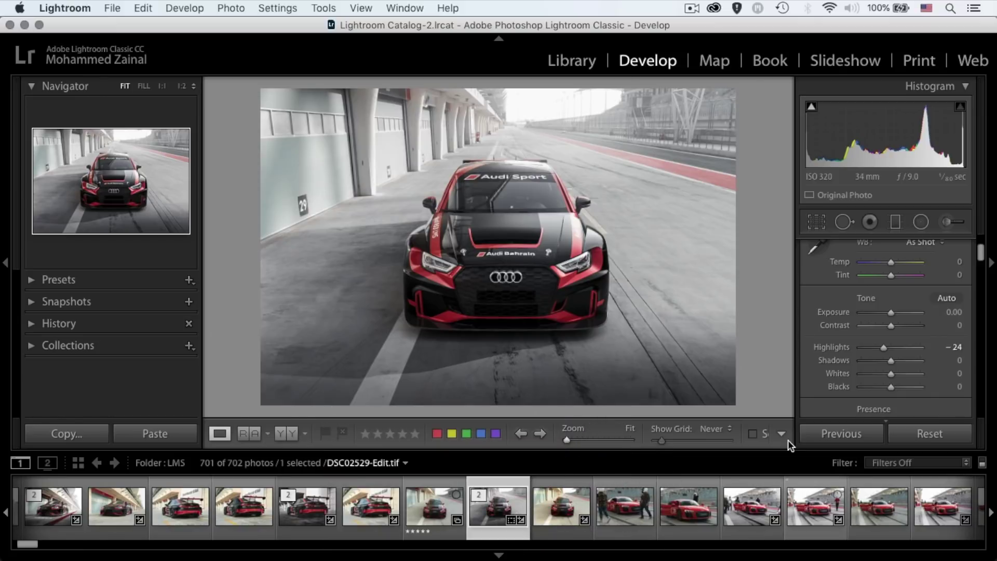
# - Bring up DSC02529-Edit.tif in Photoshop, show and select Layer 1, and pick the Patch tool
pyautogui.moveTo(771, 553)
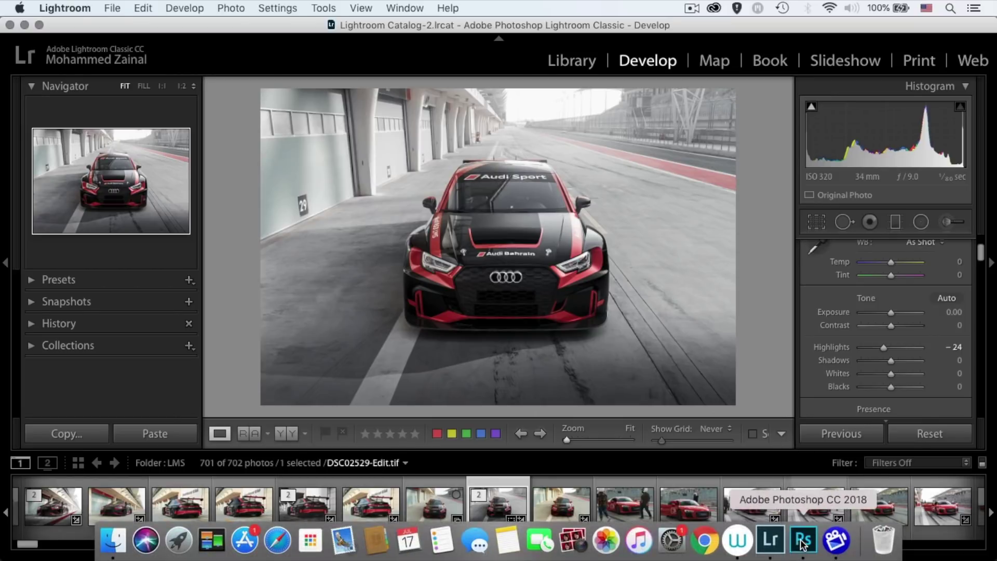
pyautogui.click(803, 546)
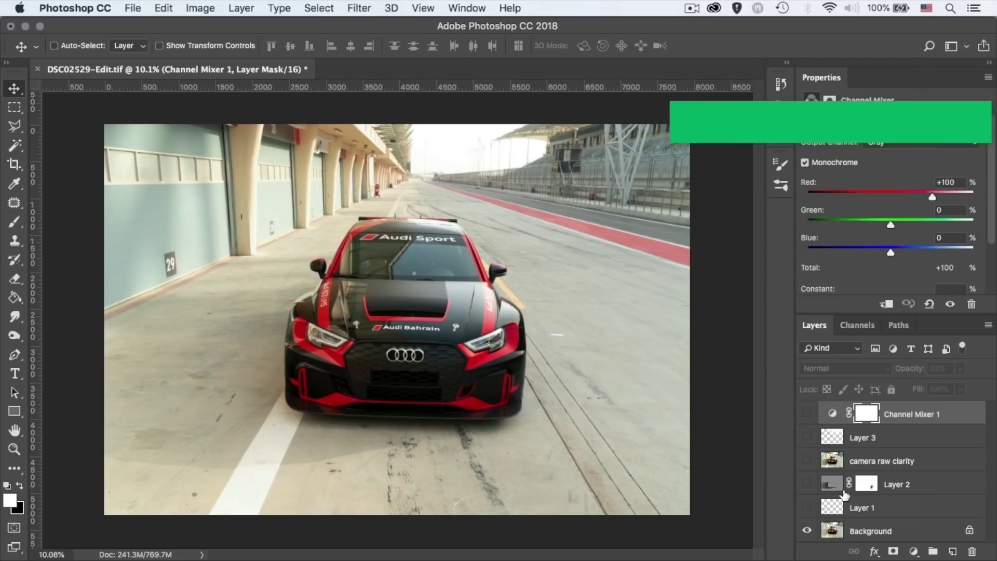
pyautogui.click(807, 508)
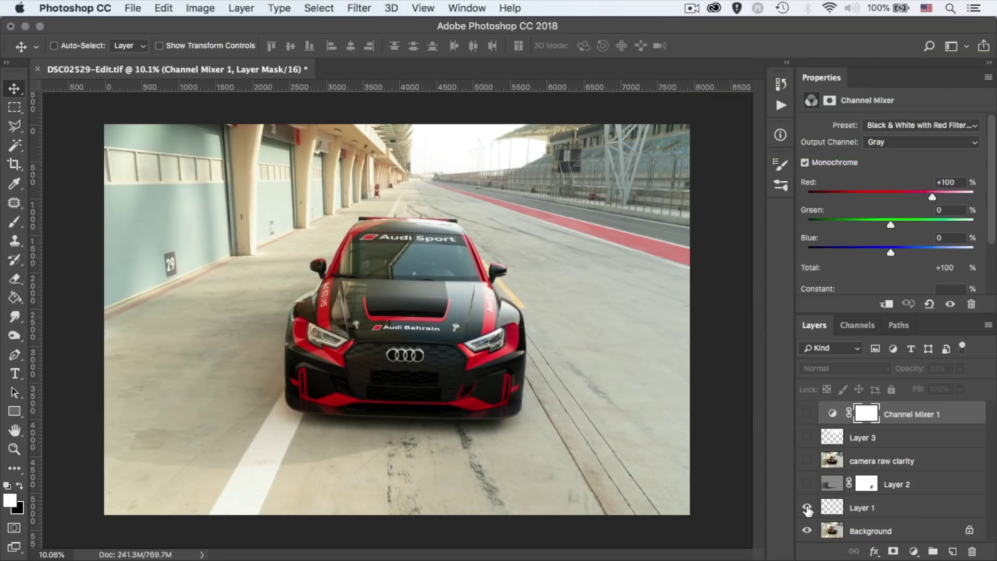
pyautogui.click(807, 509)
pyautogui.press('j')
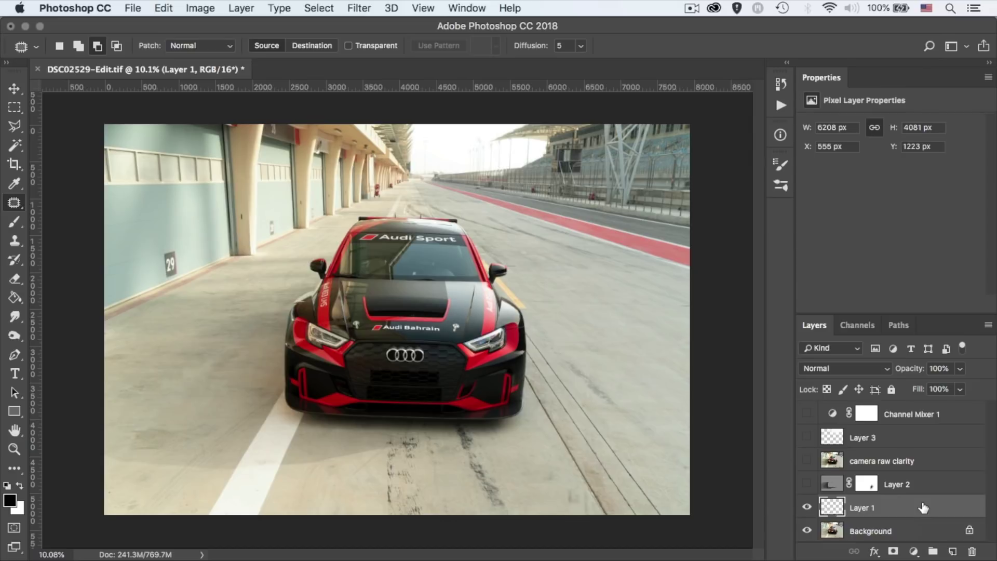
# - Turn on Layer 2's burned shadow left of the car, toggling it to compare, with the photo fit on screen
pyautogui.click(807, 484)
pyautogui.click(806, 484)
pyautogui.click(806, 484)
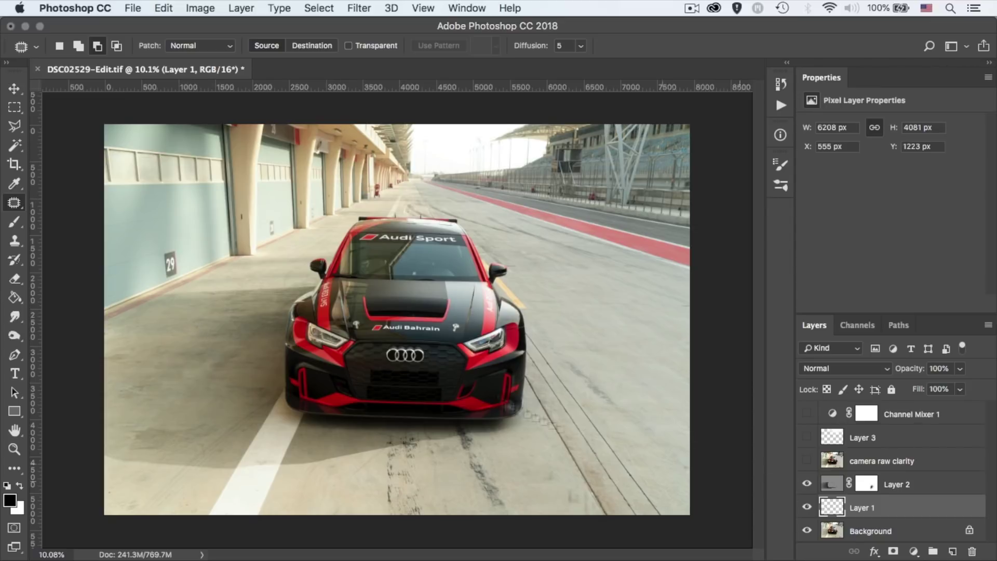
pyautogui.scroll(2, 722, 444)
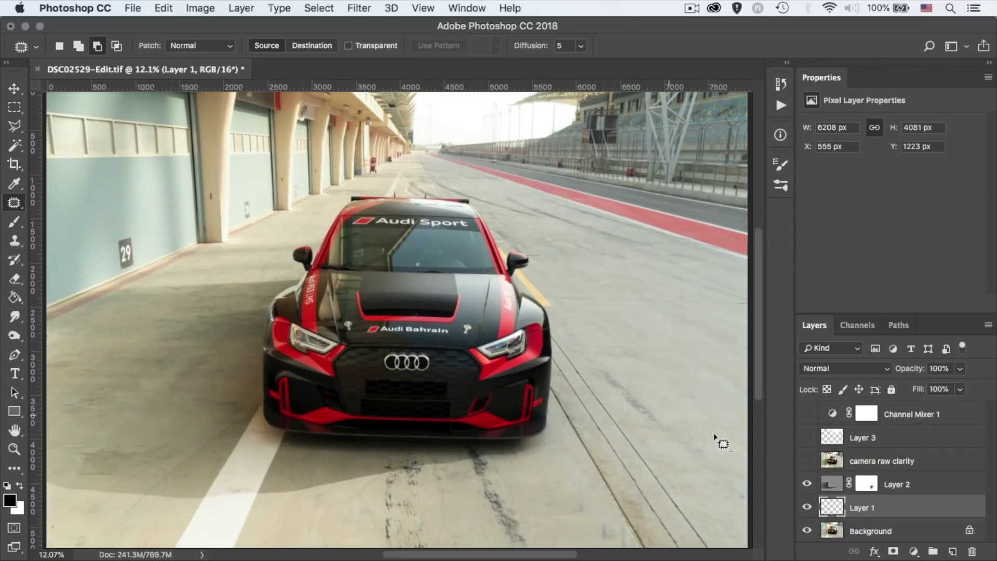
pyautogui.click(806, 484)
pyautogui.click(806, 484)
pyautogui.click(807, 484)
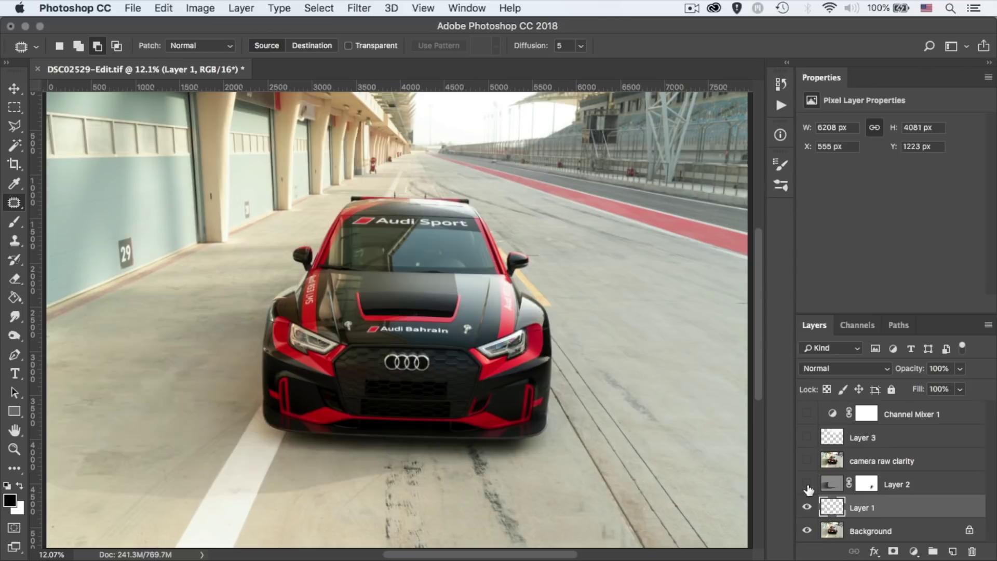
pyautogui.click(806, 484)
pyautogui.click(807, 484)
pyautogui.click(807, 484)
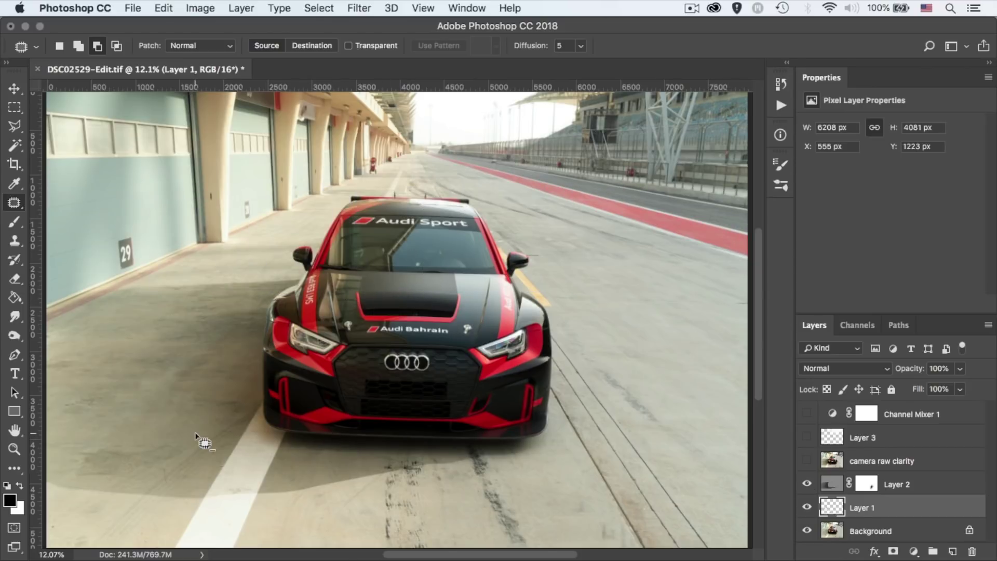
pyautogui.press('super+0')
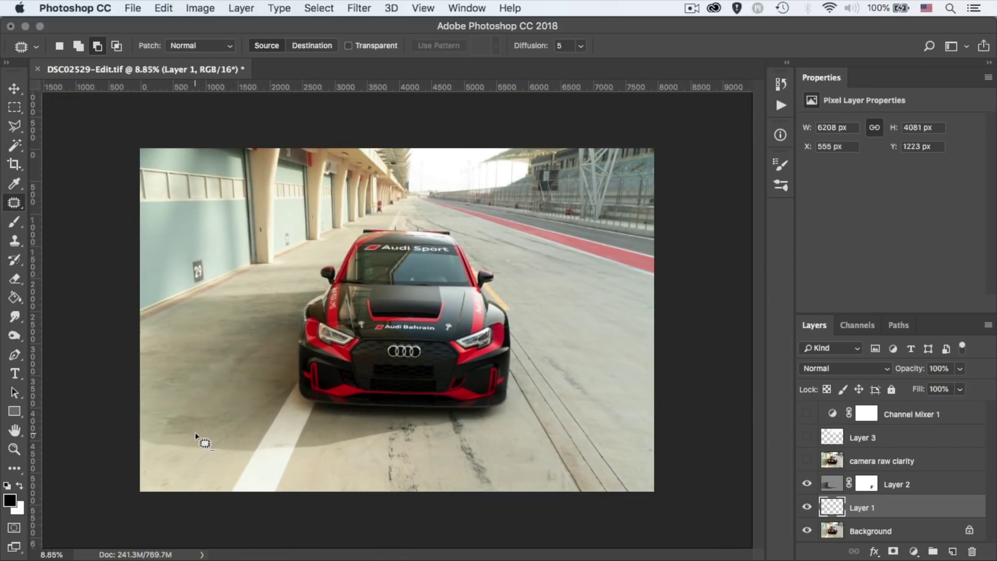
pyautogui.click(807, 484)
pyautogui.click(806, 484)
# - Select the camera raw clarity layer and toggle its visibility repeatedly to compare the crisper car
pyautogui.click(865, 458)
pyautogui.click(807, 460)
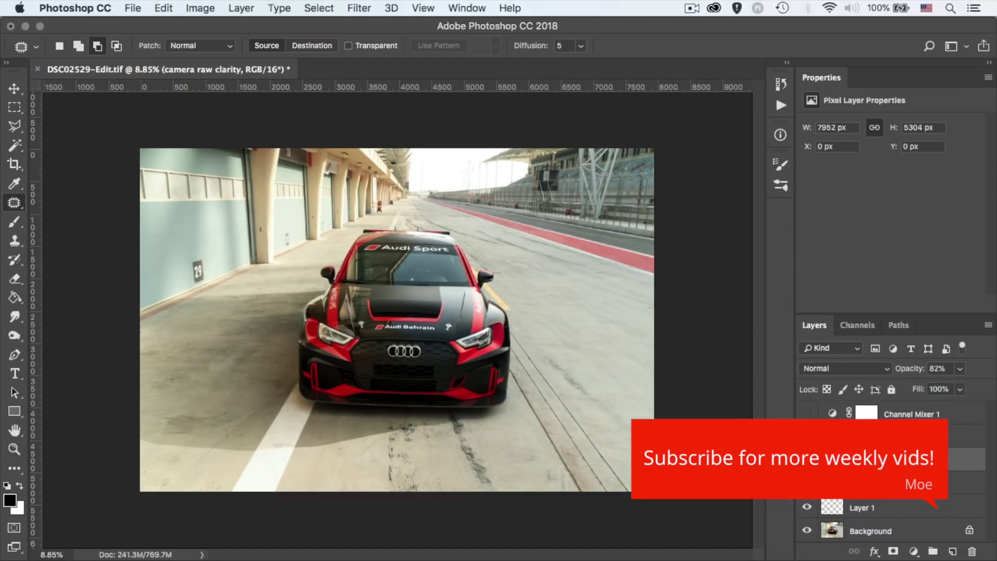
pyautogui.click(808, 459)
pyautogui.click(808, 459)
pyautogui.click(808, 459)
pyautogui.click(808, 460)
pyautogui.scroll(4, 544, 385)
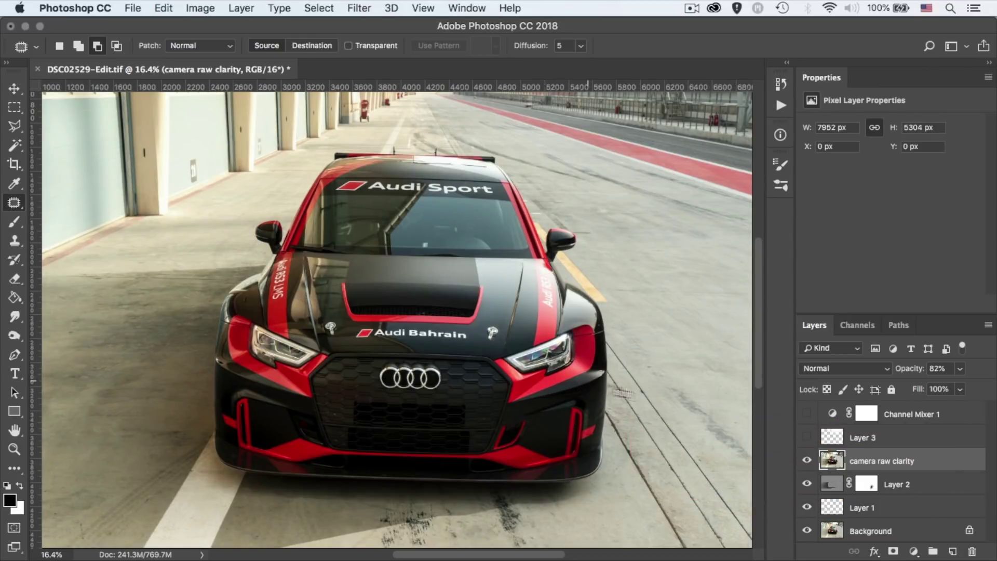
pyautogui.click(806, 460)
pyautogui.click(806, 461)
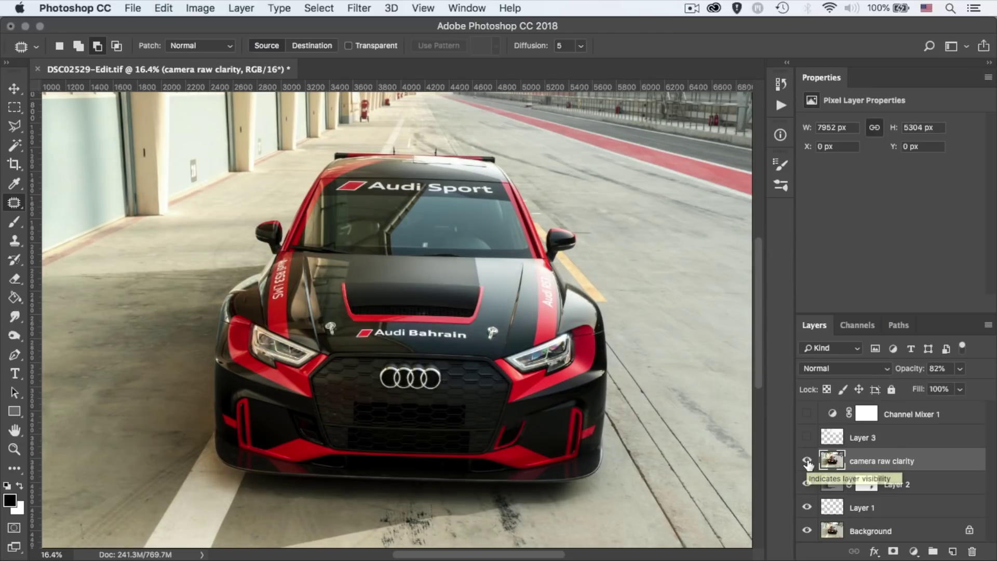
pyautogui.click(807, 461)
pyautogui.click(807, 460)
pyautogui.press('super+minus')
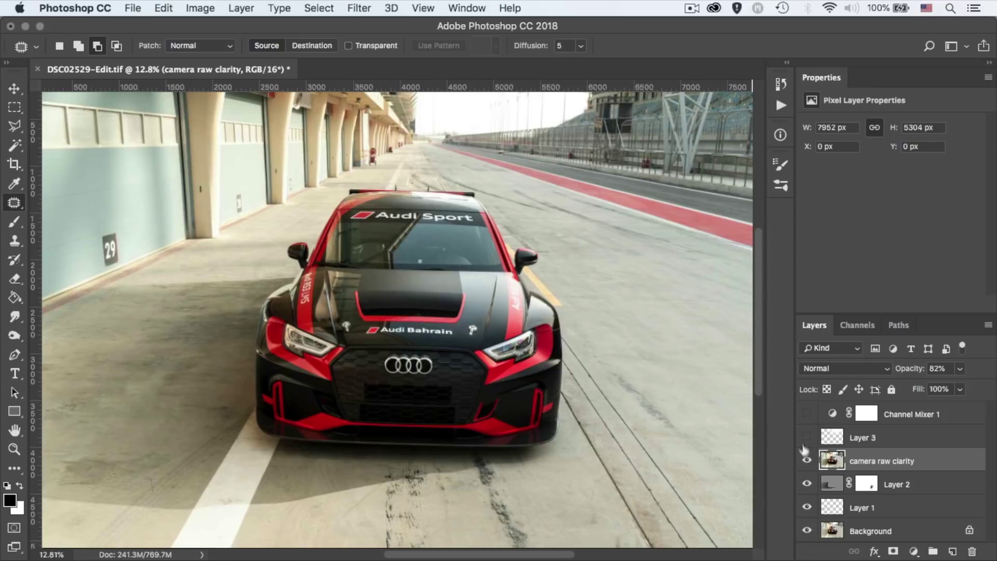
# - Show and select Layer 3, then show and select the Channel Mixer 1 adjustment layer
pyautogui.click(807, 438)
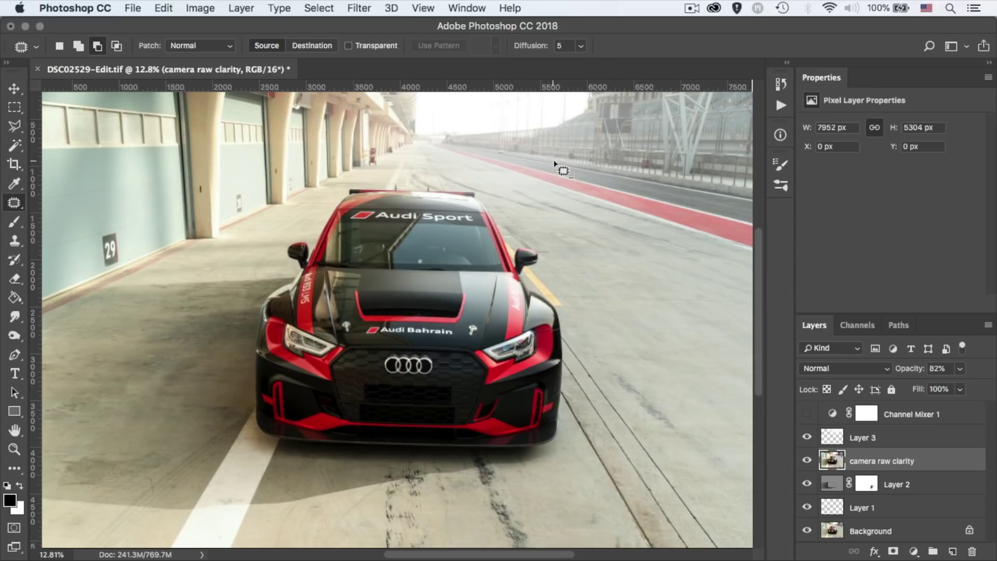
pyautogui.click(877, 442)
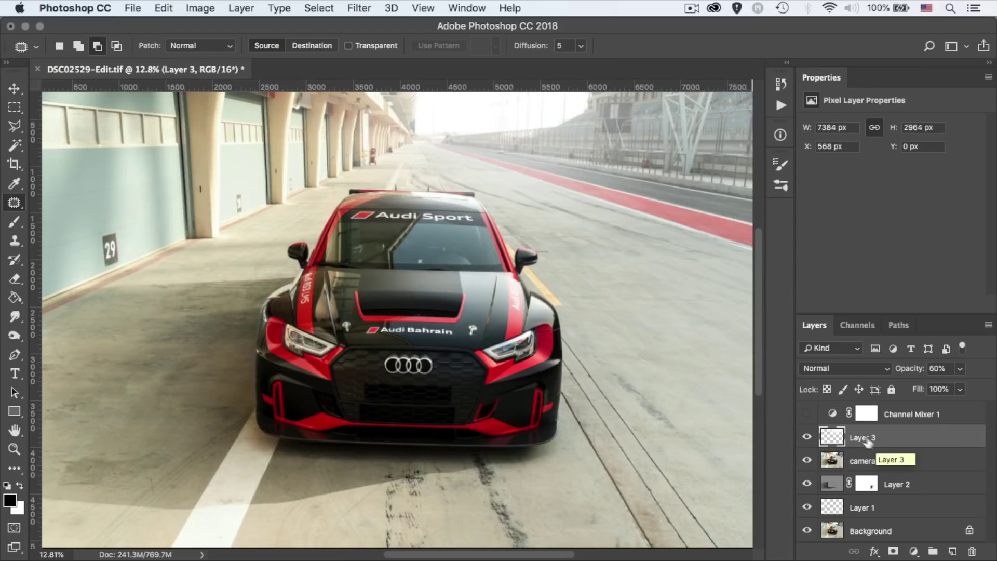
pyautogui.click(806, 414)
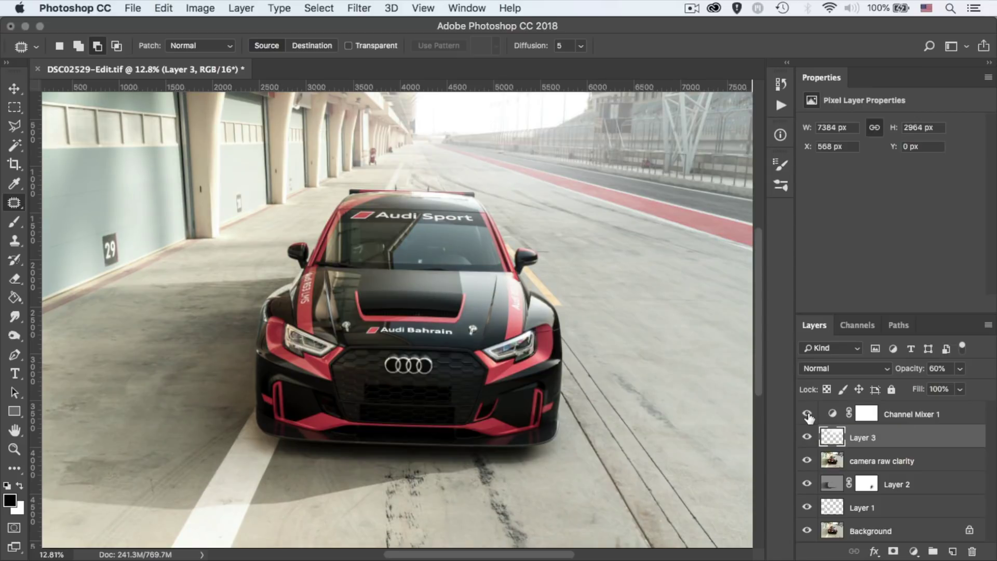
pyautogui.click(903, 422)
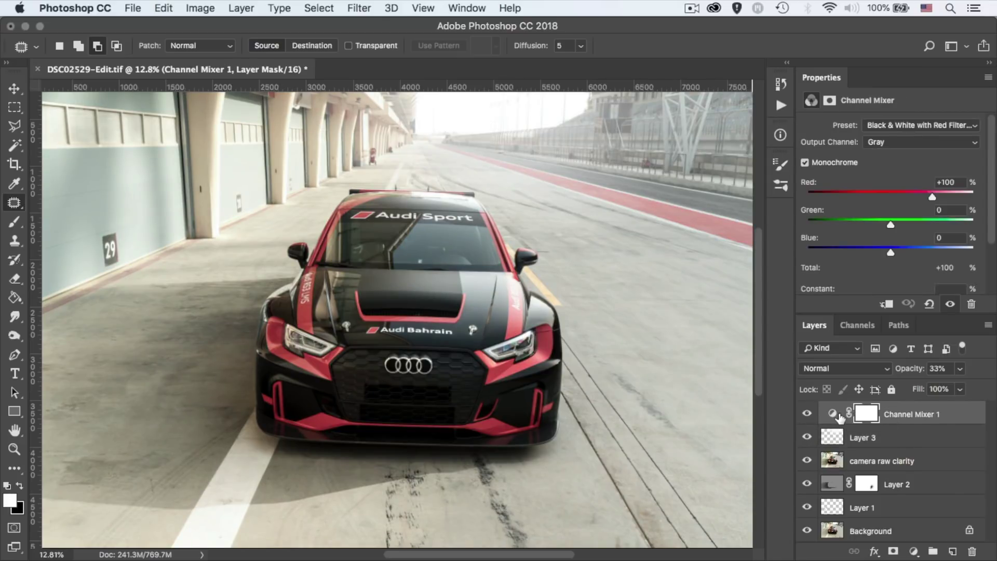
# - Compare Channel Mixer 1 on and off, keep the Black & White with Red Filter preset, and raise opacity to 100%
pyautogui.click(808, 416)
pyautogui.click(808, 415)
pyautogui.click(939, 124)
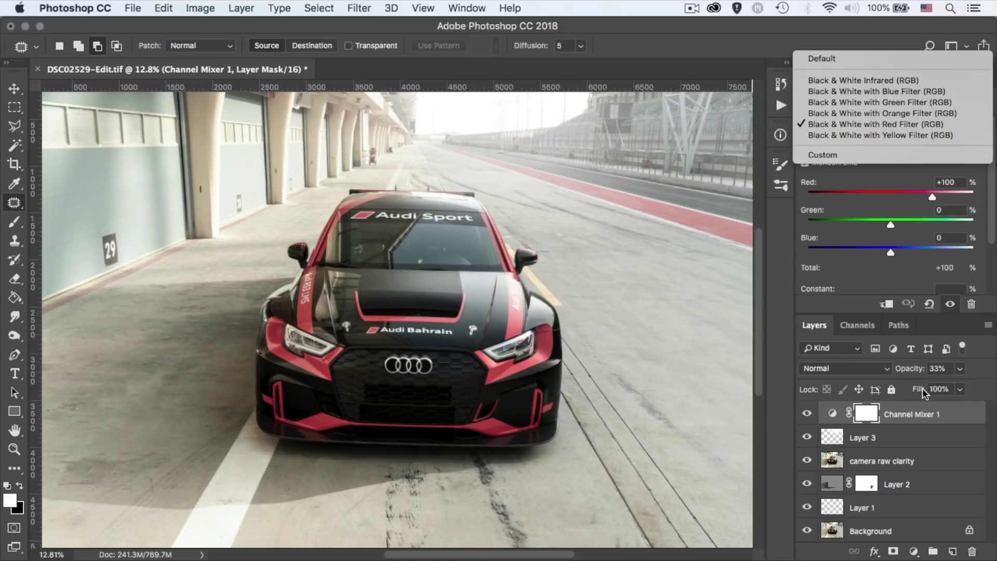
pyautogui.click(930, 411)
pyautogui.click(959, 369)
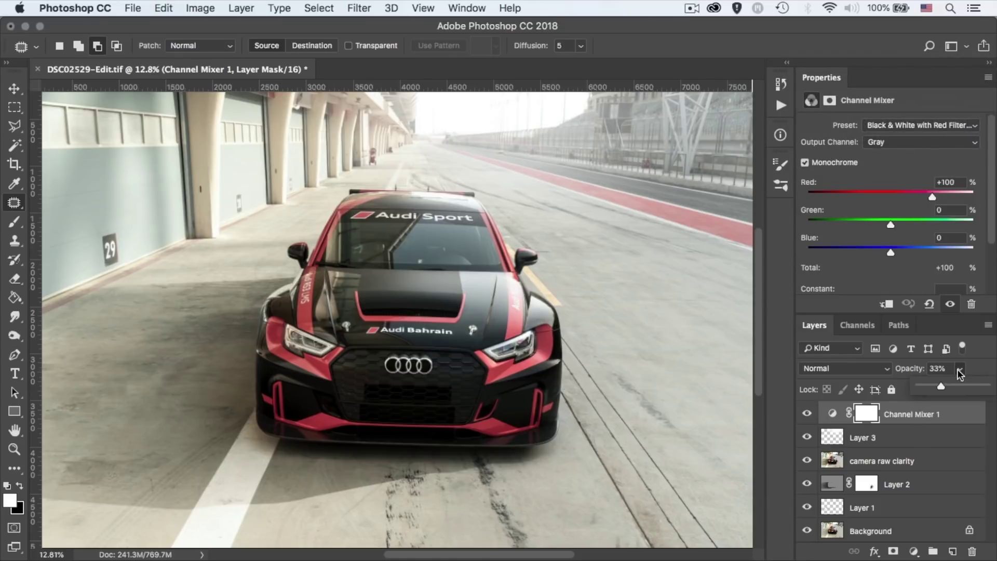
pyautogui.moveTo(939, 385); pyautogui.dragTo(986, 386)
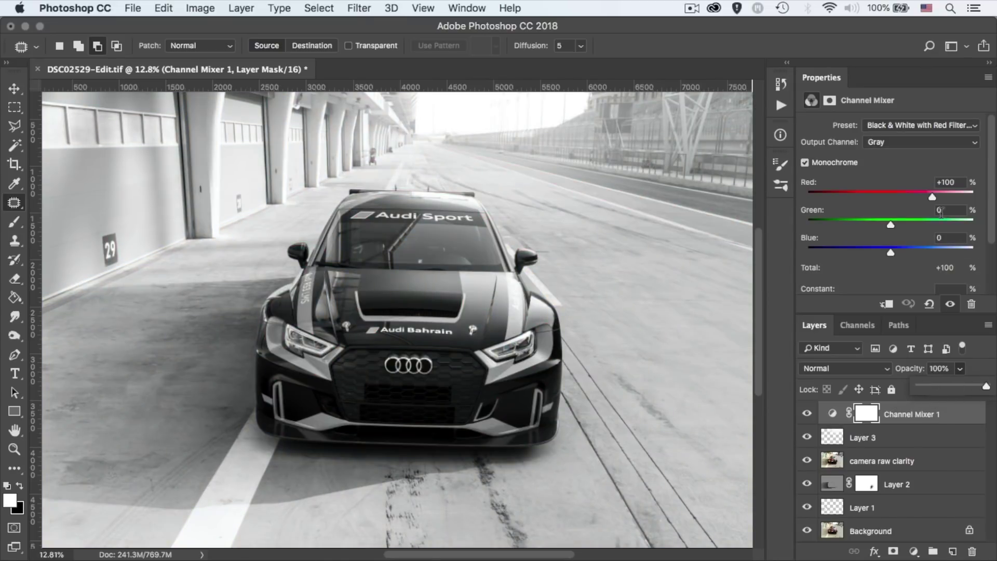
# - Try the Blue Filter preset, return to Red Filter, and lower Channel Mixer 1 opacity to 33%
pyautogui.click(943, 125)
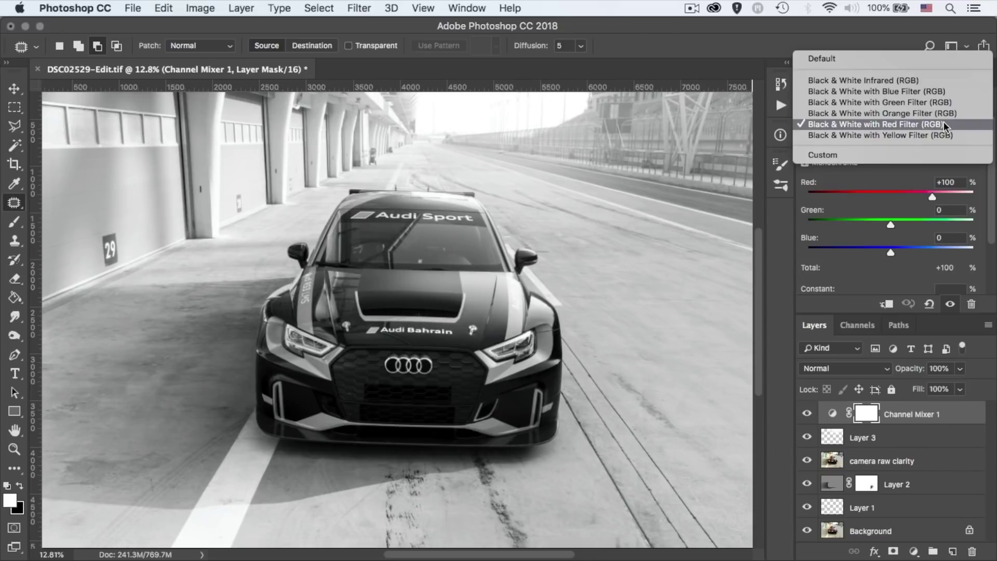
pyautogui.click(933, 93)
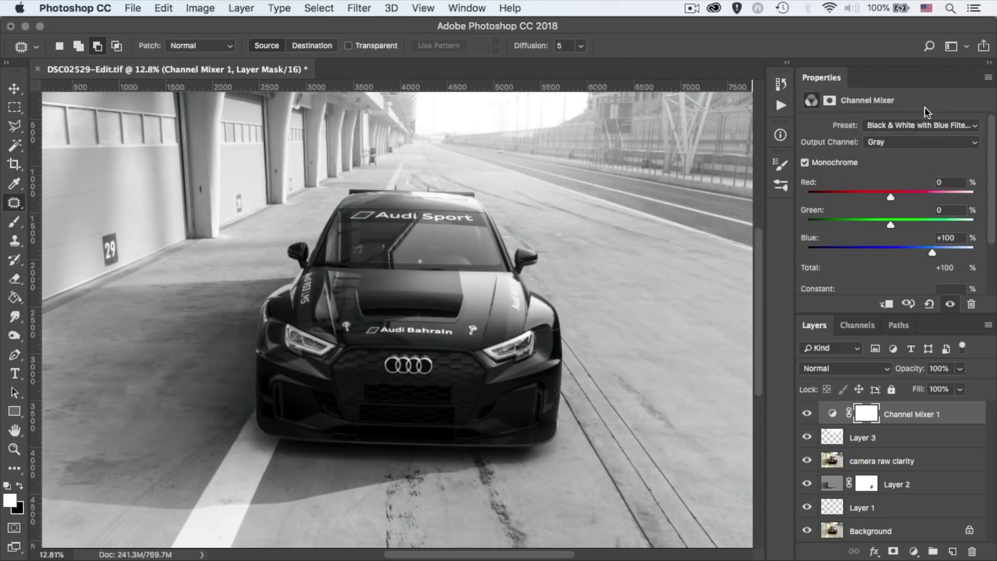
pyautogui.click(918, 122)
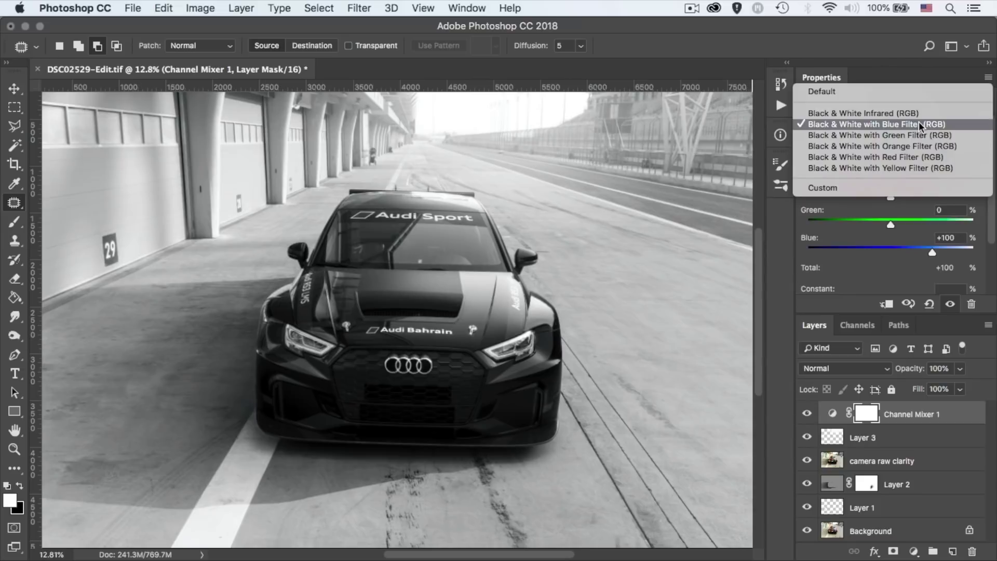
pyautogui.click(910, 156)
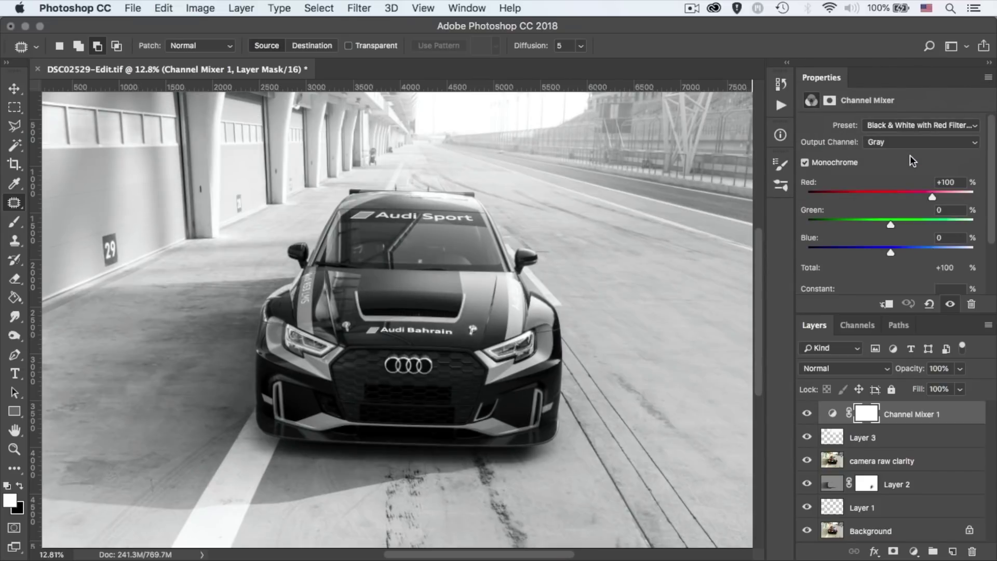
pyautogui.click(959, 368)
pyautogui.moveTo(963, 385); pyautogui.dragTo(912, 389)
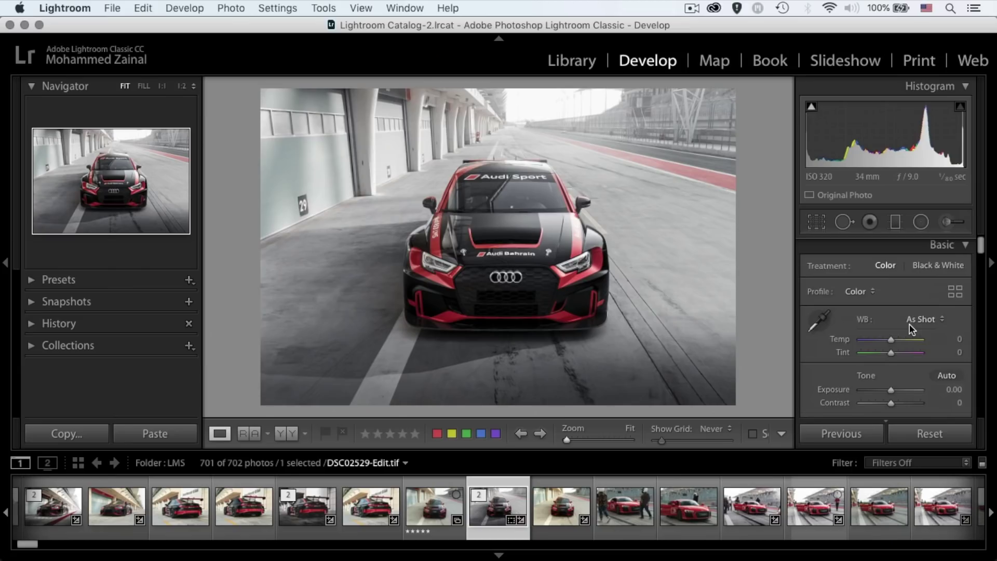
pyautogui.scroll(-5, 909, 326)
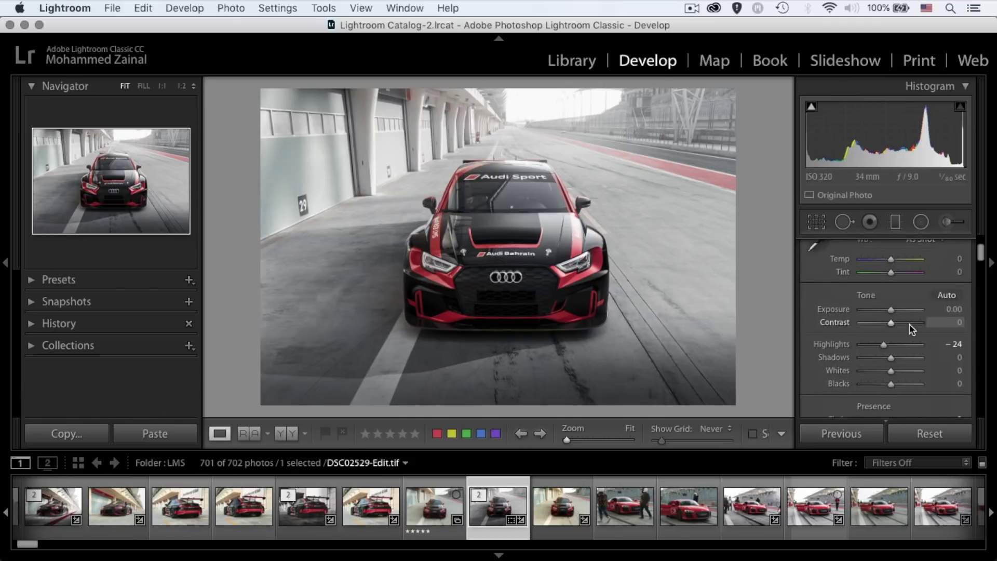
pyautogui.scroll(-2, 908, 323)
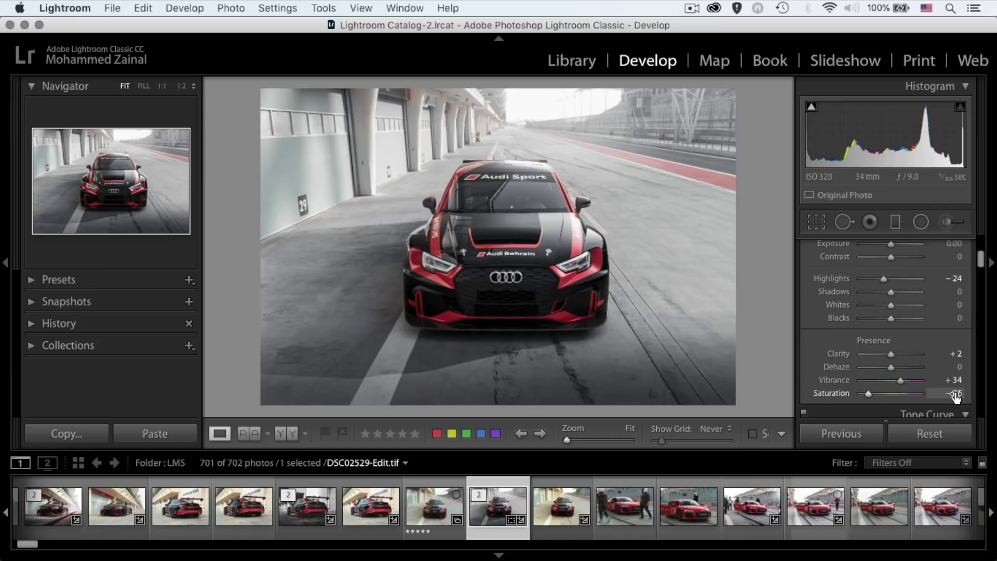
pyautogui.scroll(-1, 941, 380)
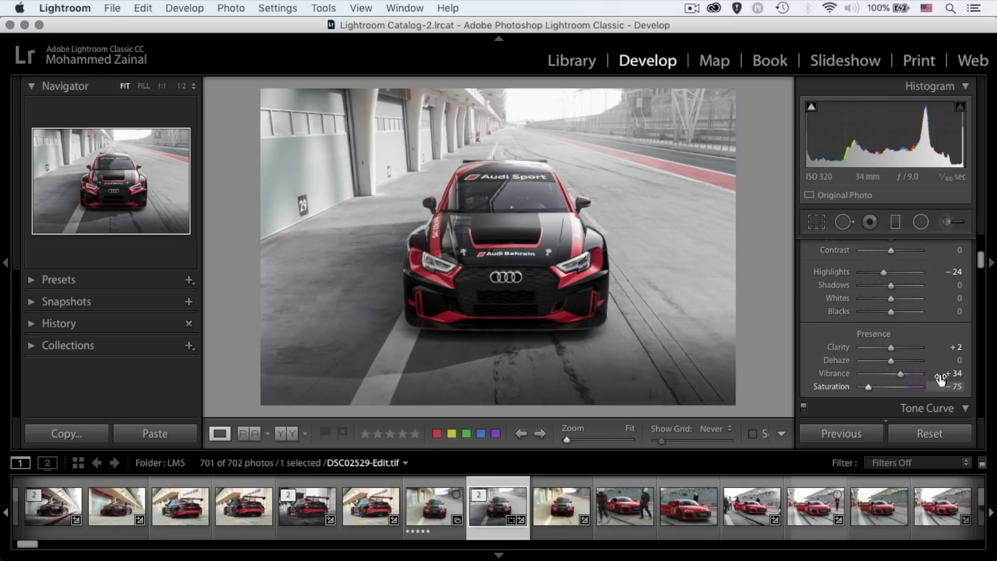
# - In HSL Saturation, temporarily boost Yellow saturation, then return it to -100
pyautogui.scroll(-10, 941, 379)
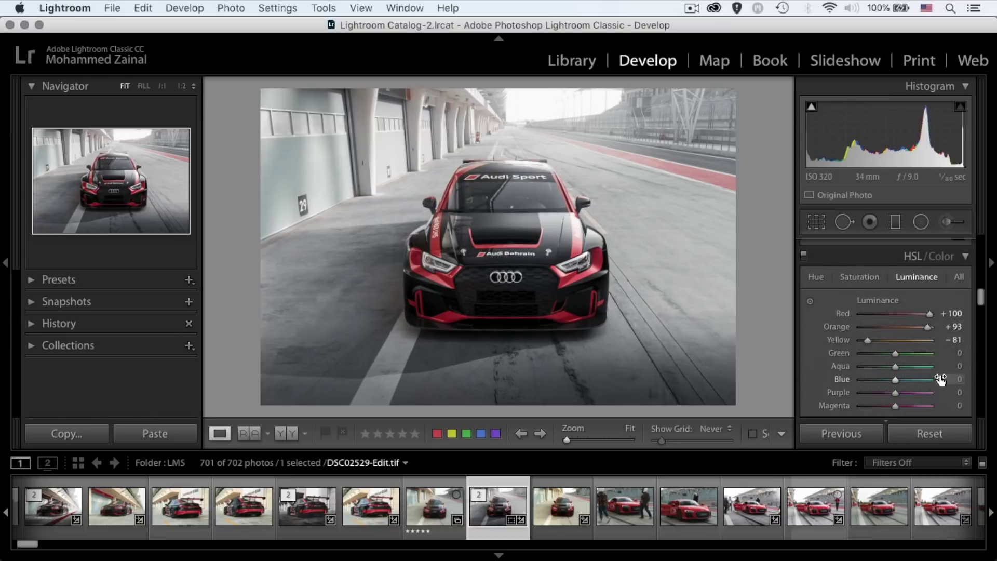
pyautogui.click(875, 258)
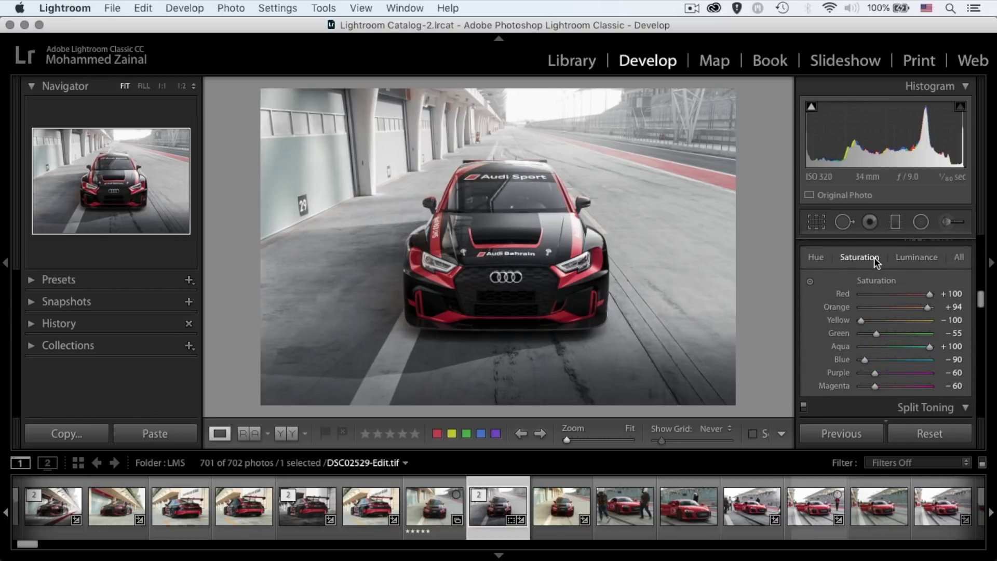
pyautogui.scroll(-1, 881, 291)
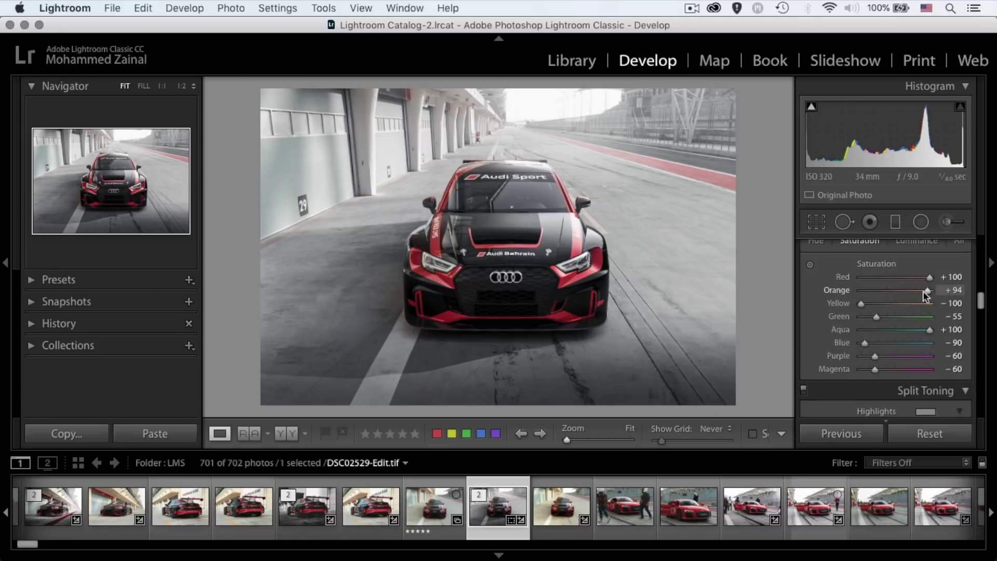
pyautogui.moveTo(865, 306); pyautogui.dragTo(920, 314)
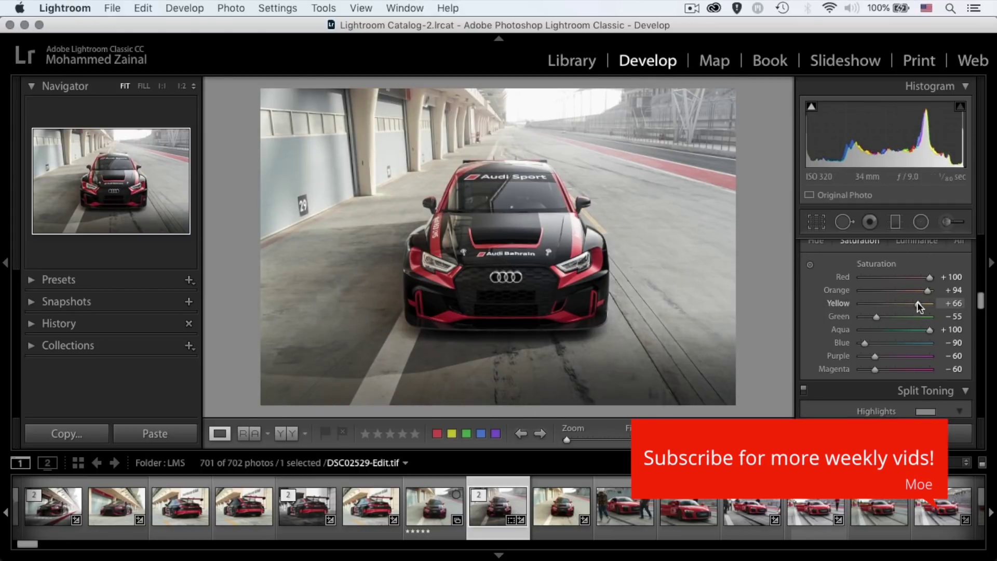
pyautogui.moveTo(917, 304); pyautogui.dragTo(859, 307)
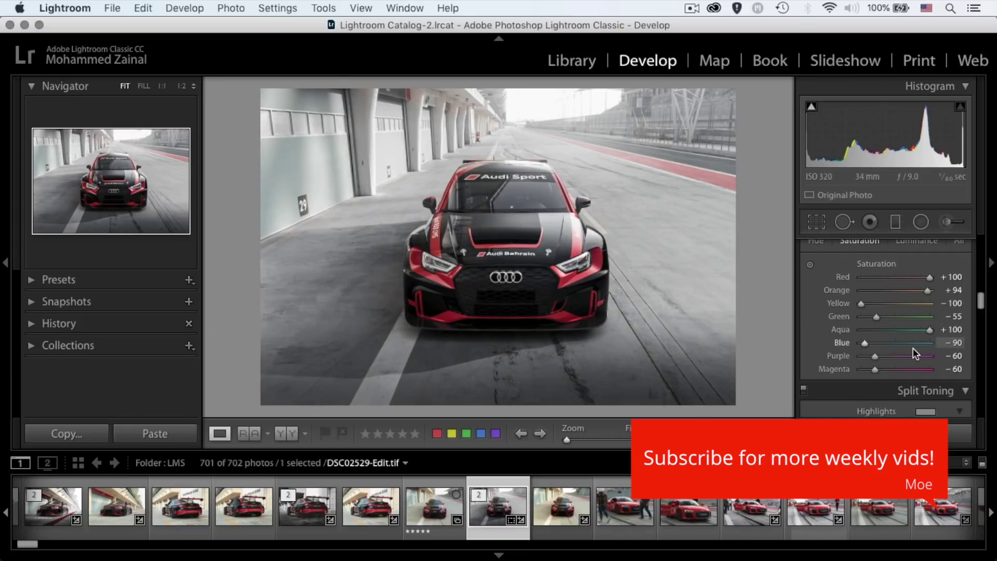
# - On the Luminance tab, lower Red luminance from +100 to +2
pyautogui.scroll(-3, 913, 348)
pyautogui.scroll(3, 912, 347)
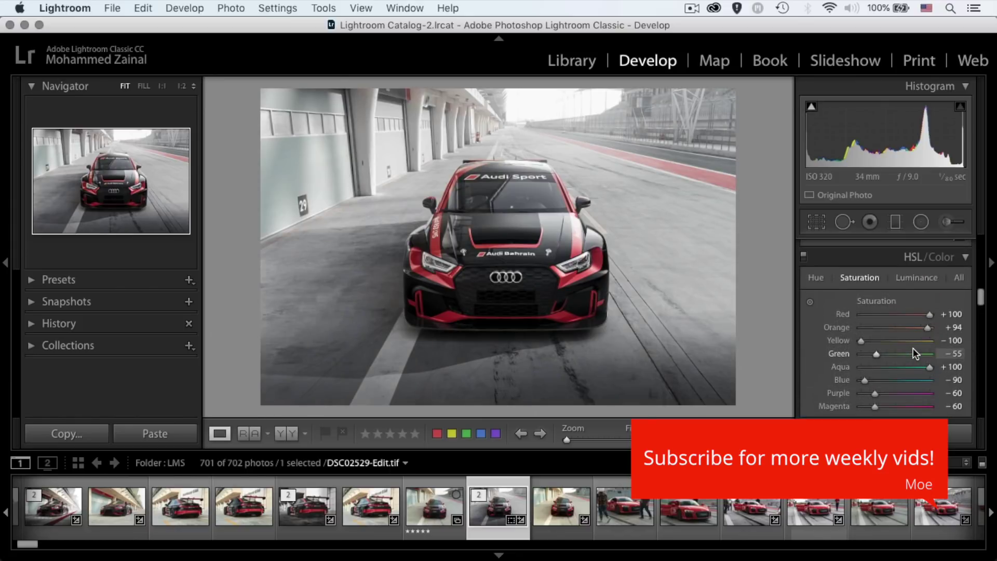
pyautogui.click(915, 250)
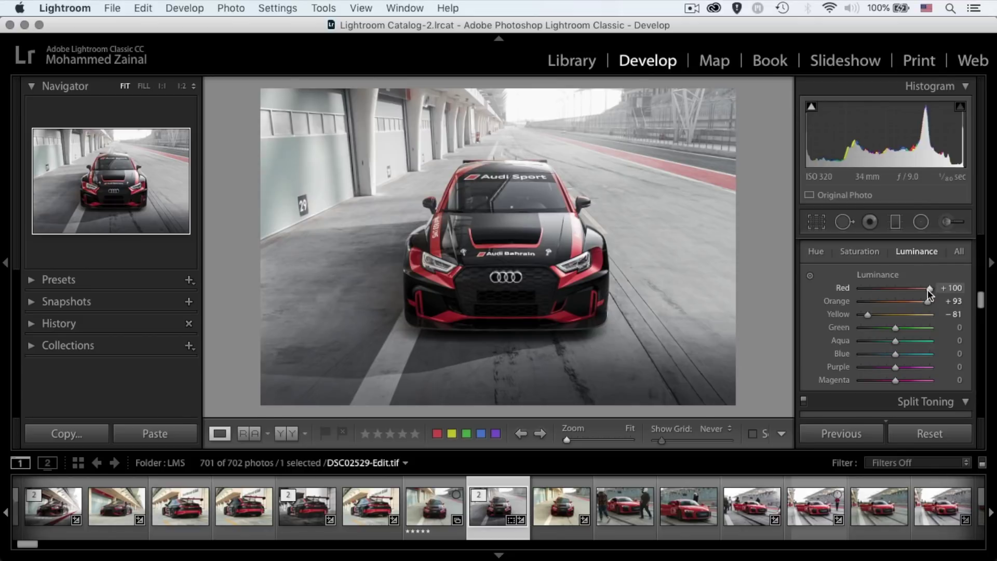
pyautogui.moveTo(927, 289); pyautogui.dragTo(893, 295)
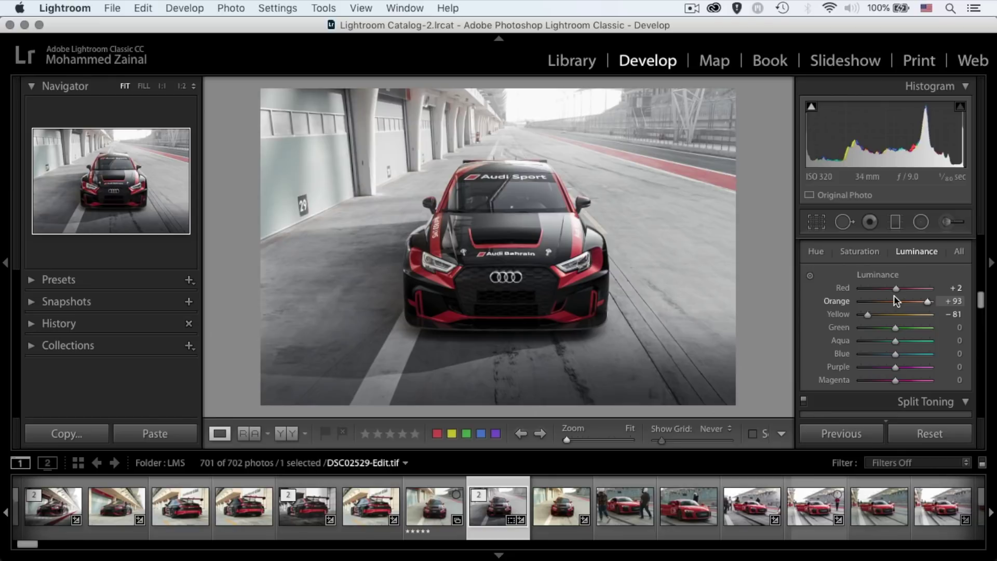
pyautogui.click(816, 252)
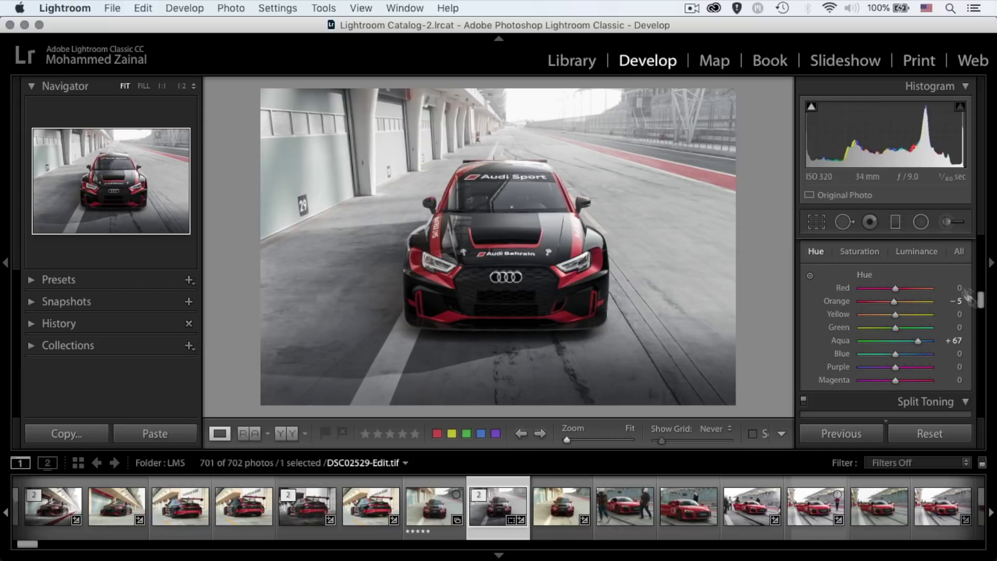
pyautogui.scroll(-6, 924, 313)
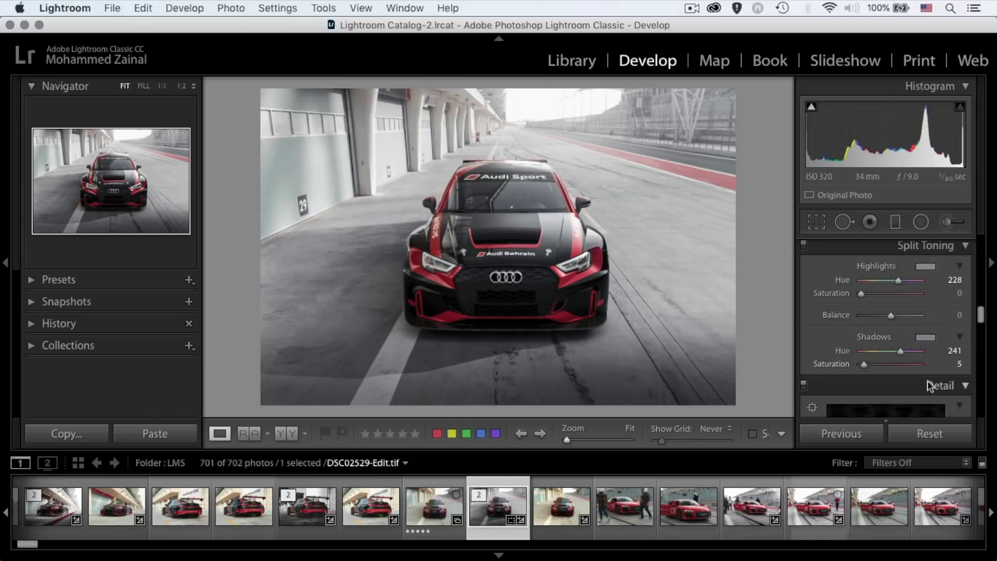
pyautogui.scroll(-6, 912, 353)
pyautogui.scroll(-7, 913, 356)
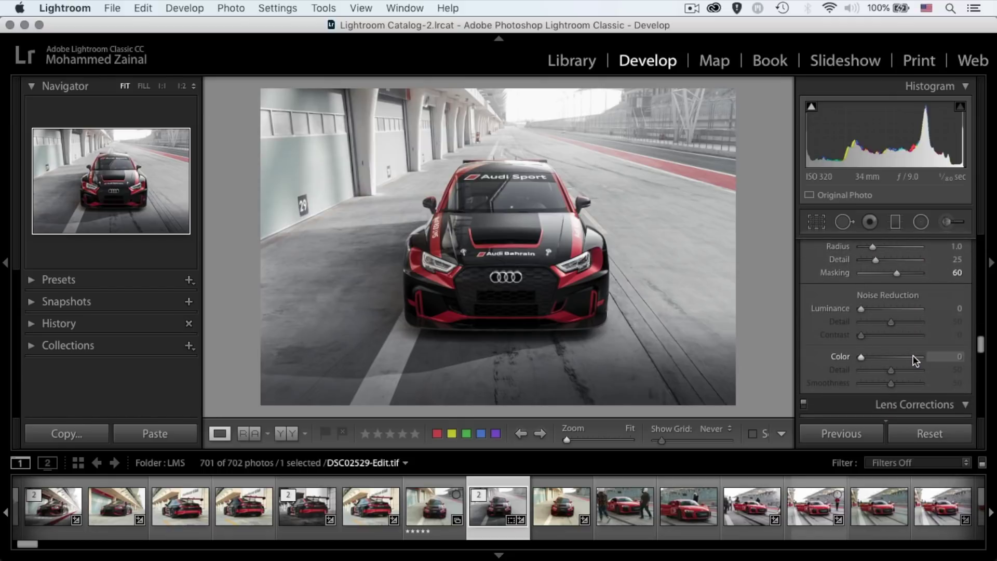
pyautogui.scroll(-8, 912, 357)
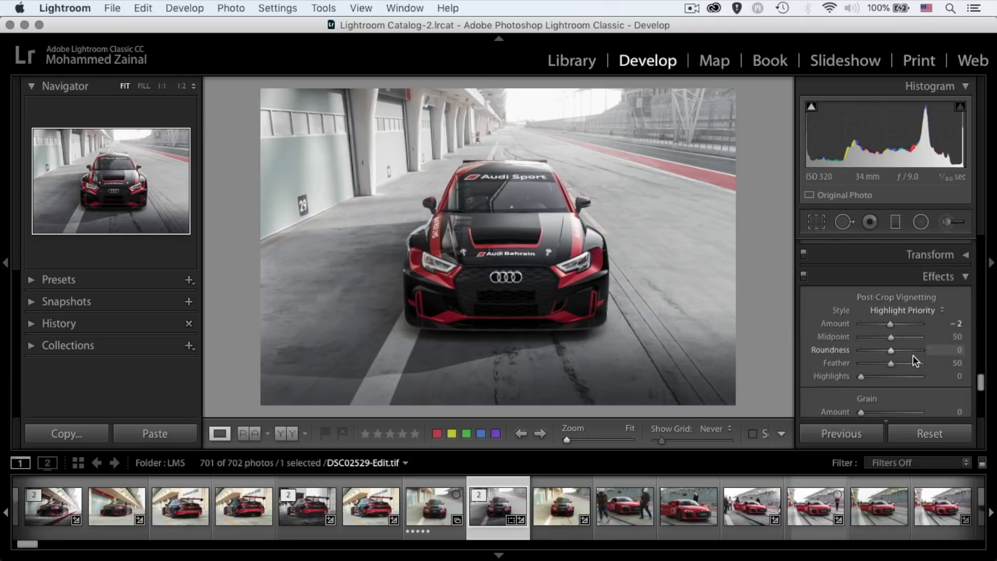
pyautogui.scroll(-3, 912, 356)
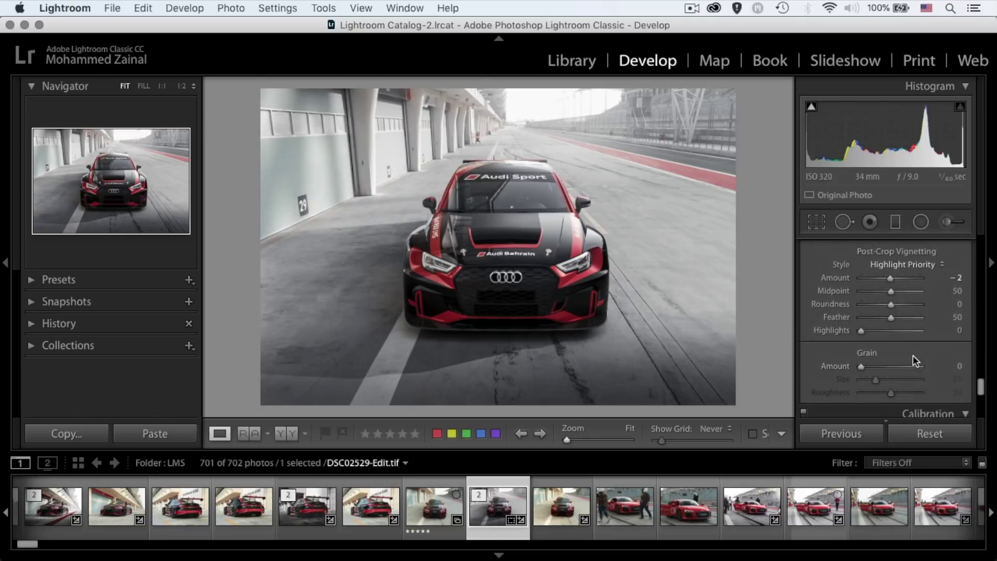
pyautogui.scroll(-10, 912, 355)
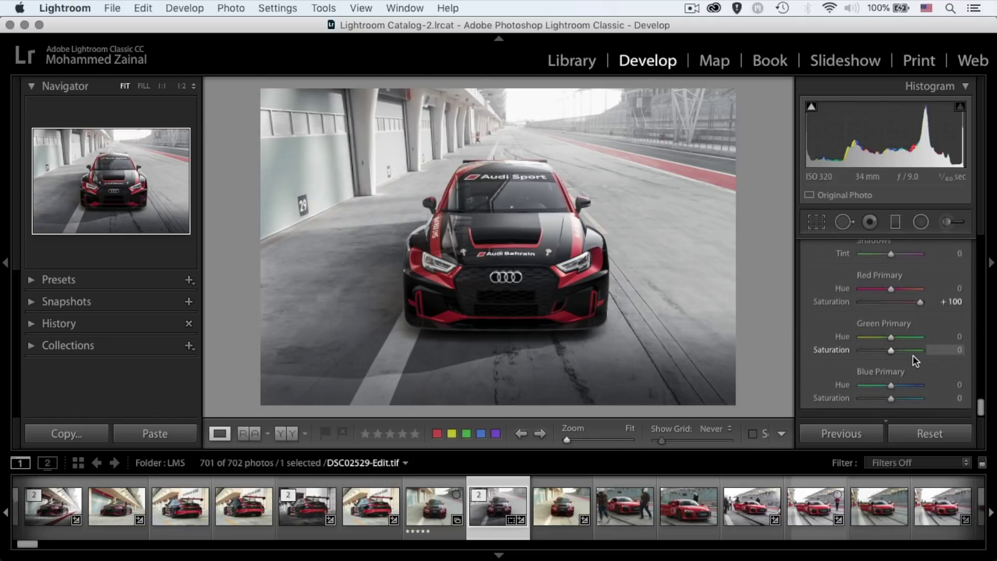
pyautogui.scroll(1, 884, 313)
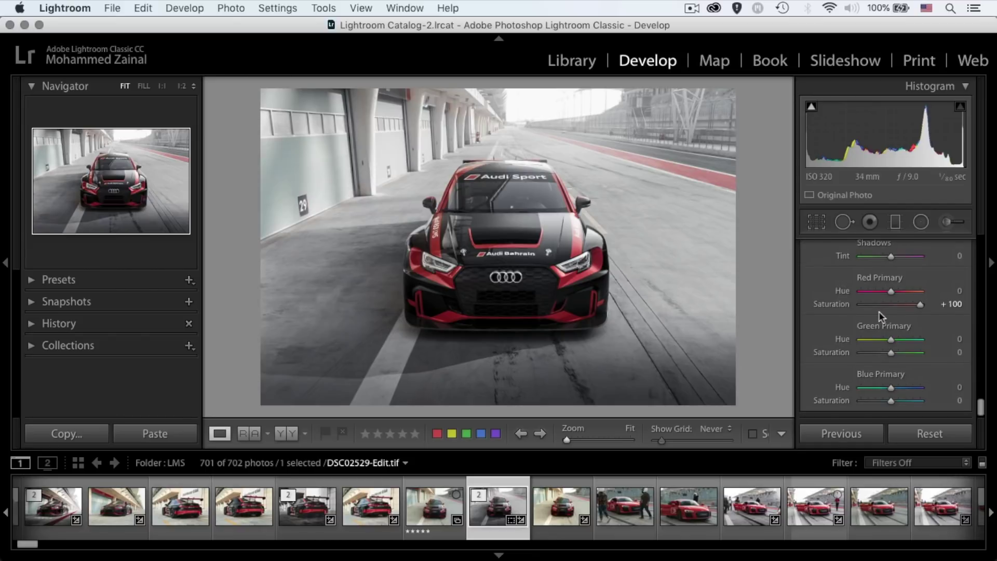
pyautogui.scroll(5, 881, 305)
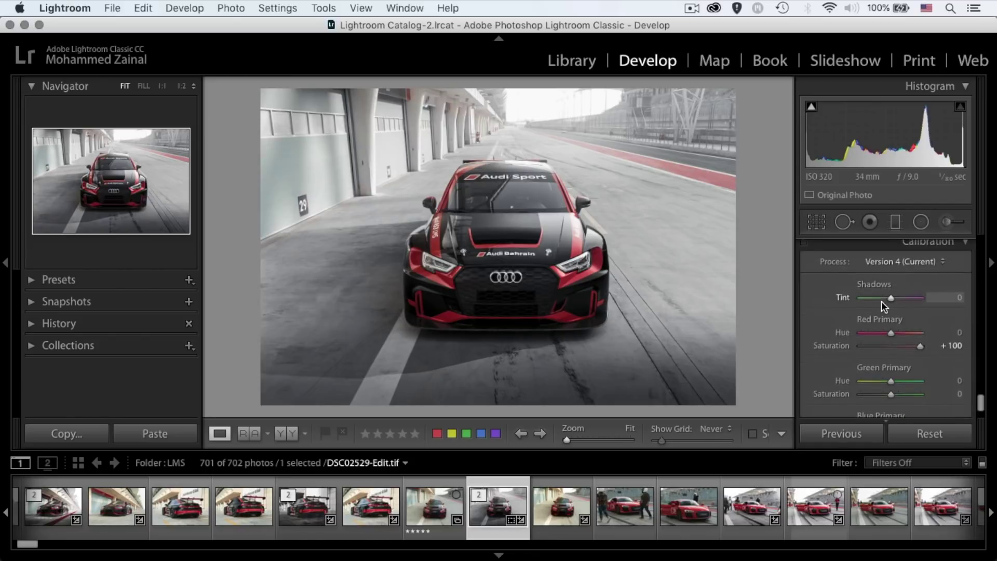
pyautogui.scroll(-1, 880, 300)
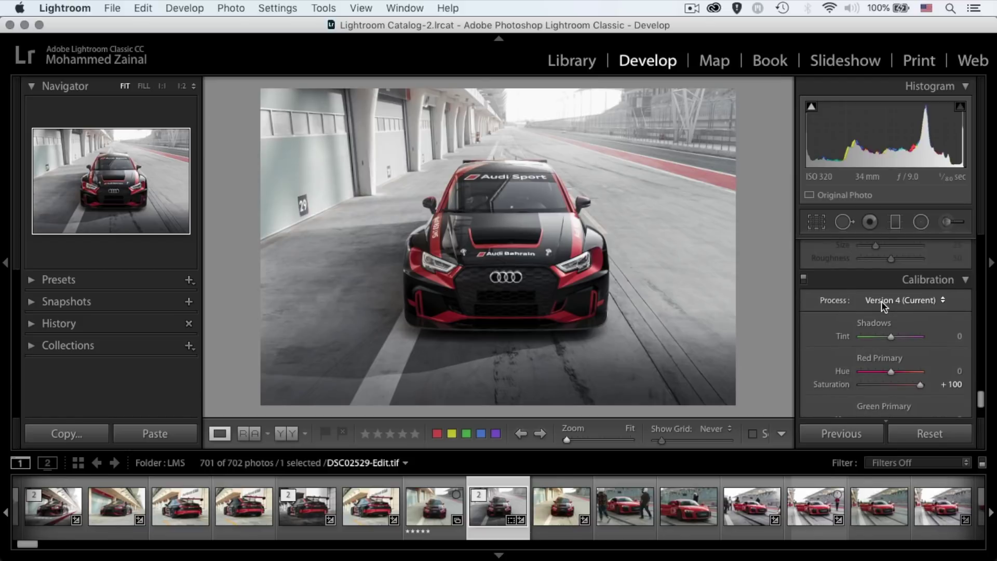
pyautogui.scroll(15, 881, 301)
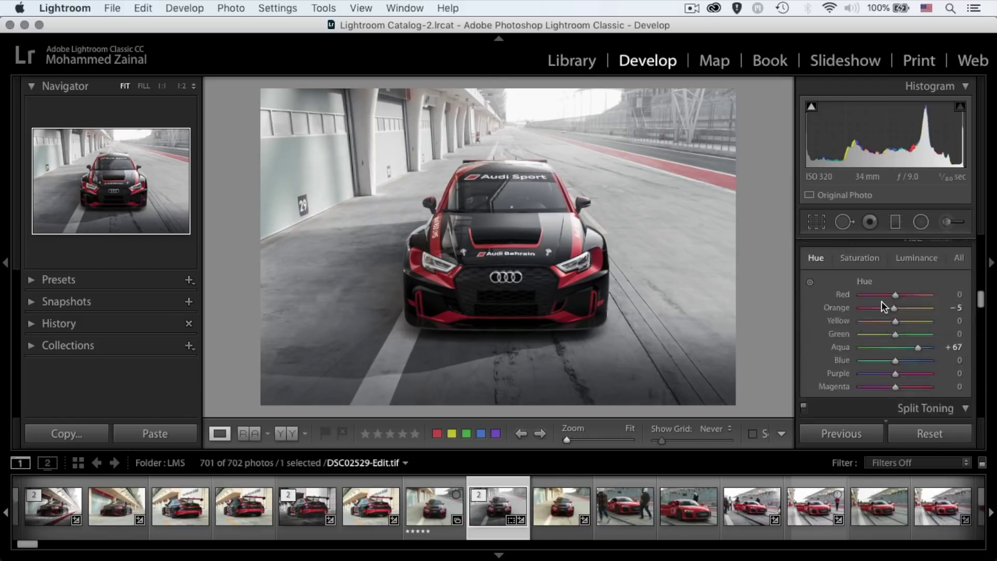
pyautogui.scroll(1, 882, 302)
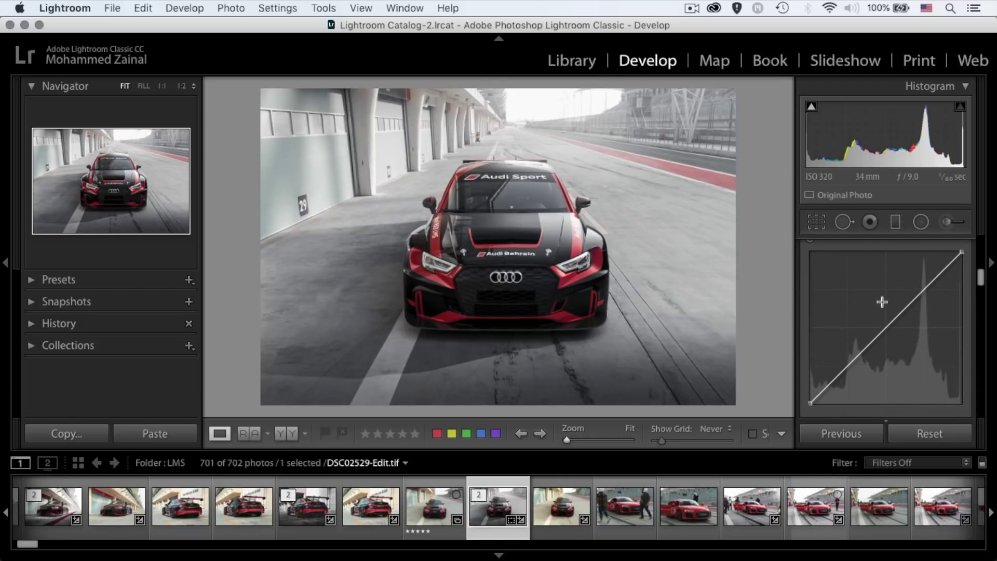
# - Drag a graduated filter up from the photo's bottom, darkening the track with Exposure -2.64 and Clarity 9
pyautogui.click(897, 223)
pyautogui.moveTo(521, 354); pyautogui.dragTo(526, 404)
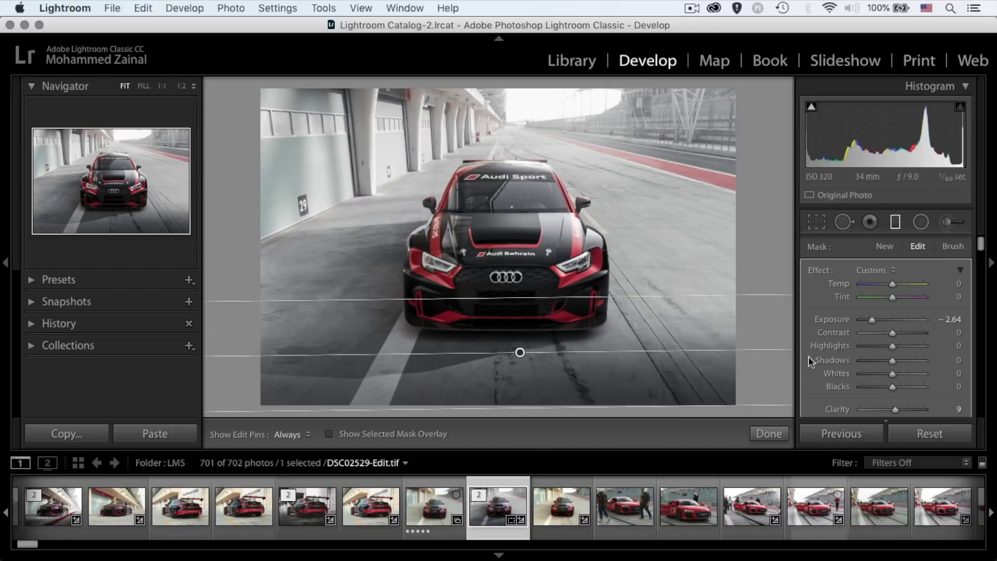
pyautogui.scroll(-2, 808, 356)
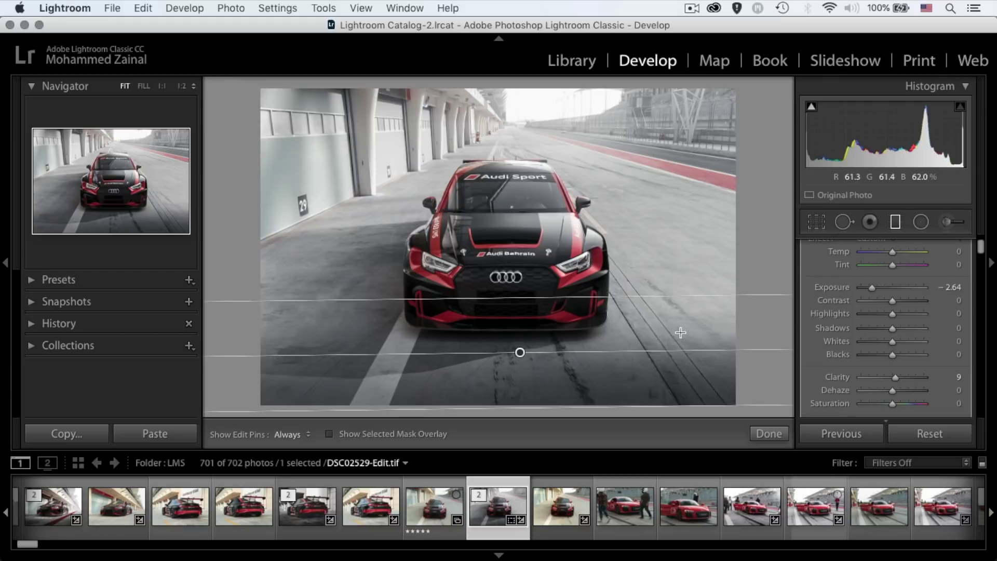